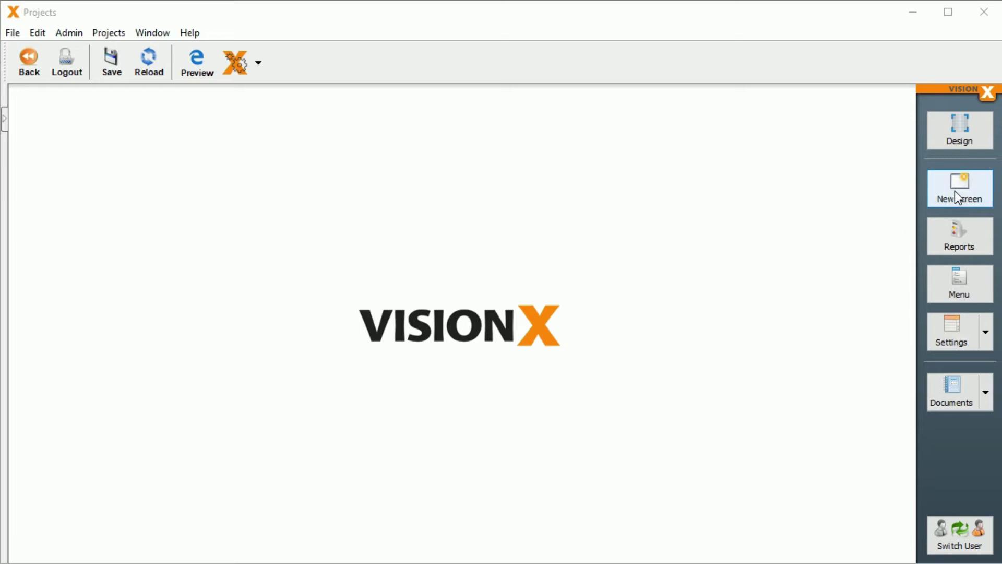
- Start a new screen titled 'New' and pick the Universal layout
left_click(958, 190)
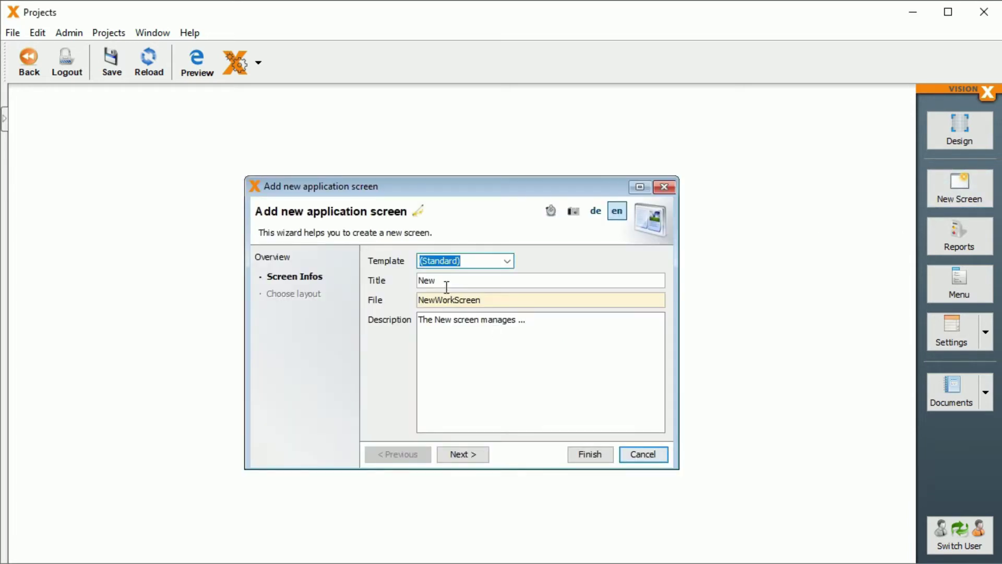
left_click(463, 456)
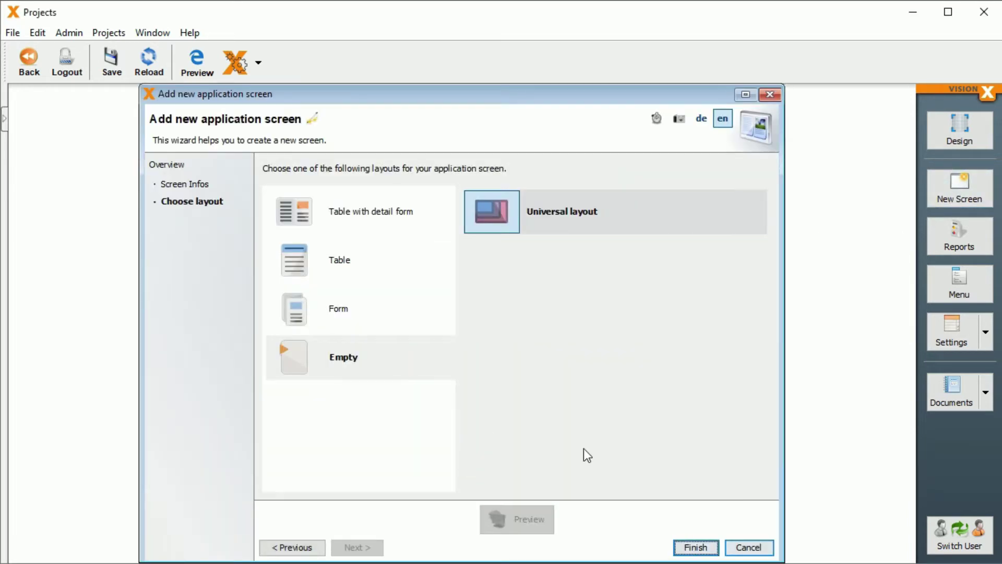
left_click(526, 224)
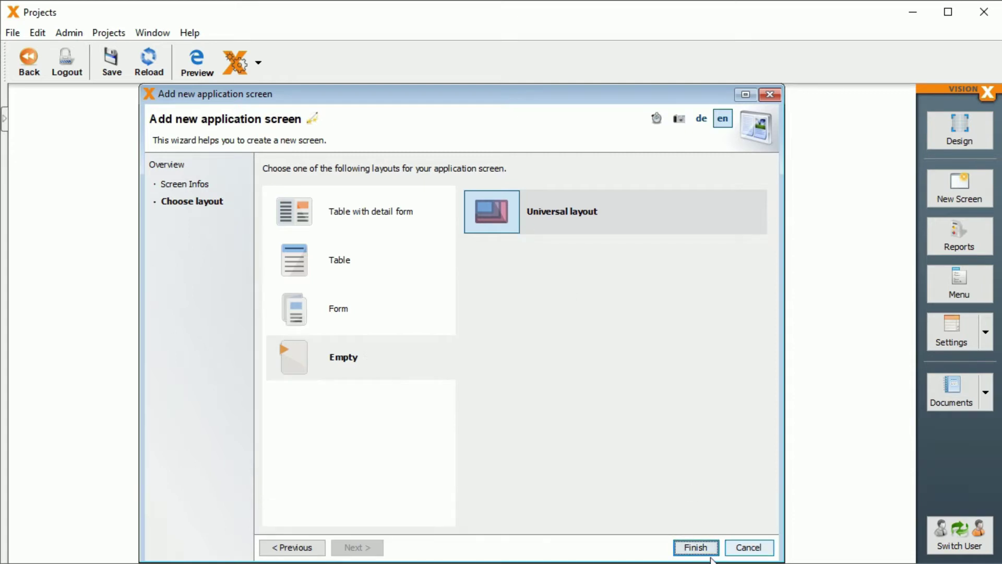
- Finish the wizard, then place a Panel in the New window with a Button and Label along its top
left_click(692, 548)
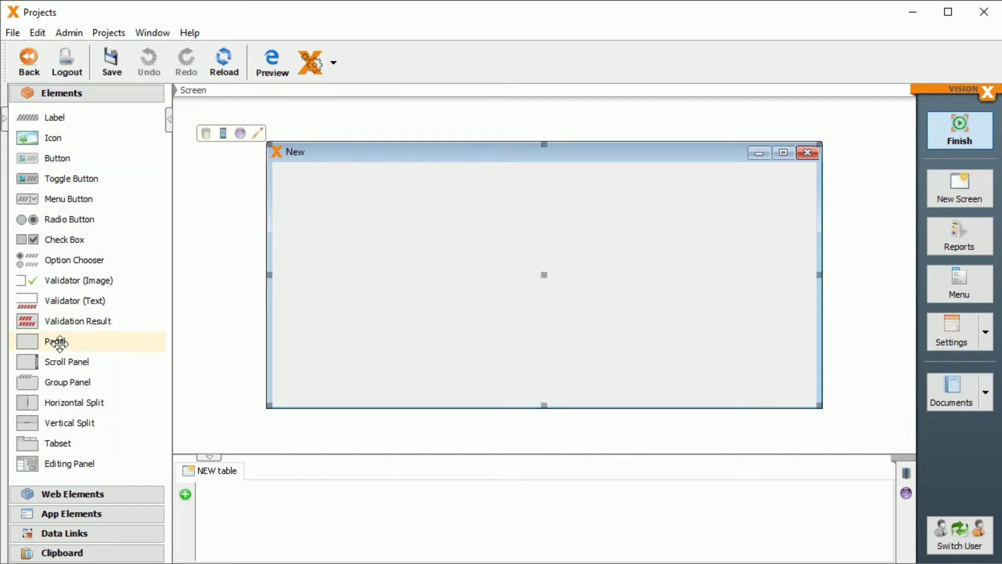
left_click(22, 342)
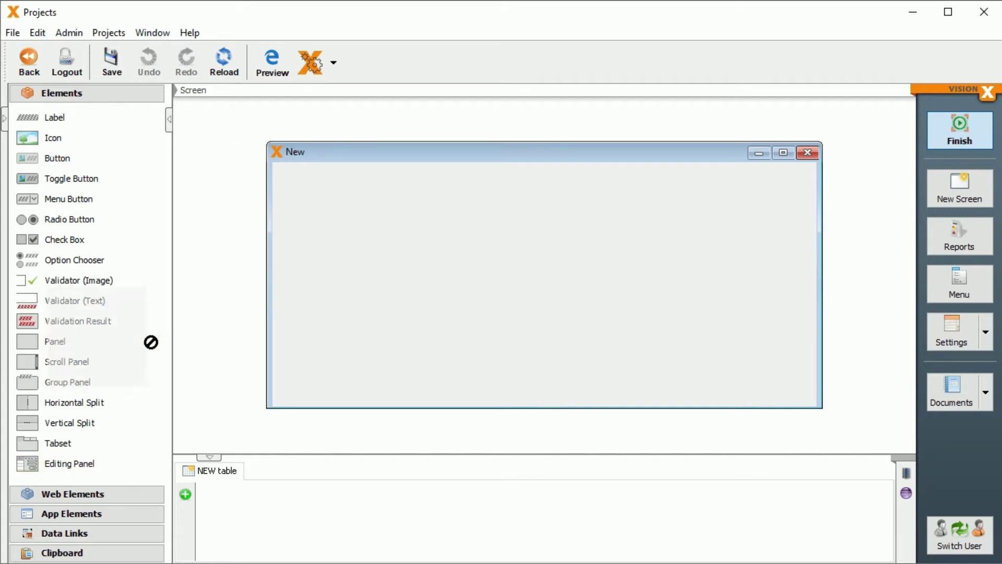
left_click_drag(22, 342, 498, 285)
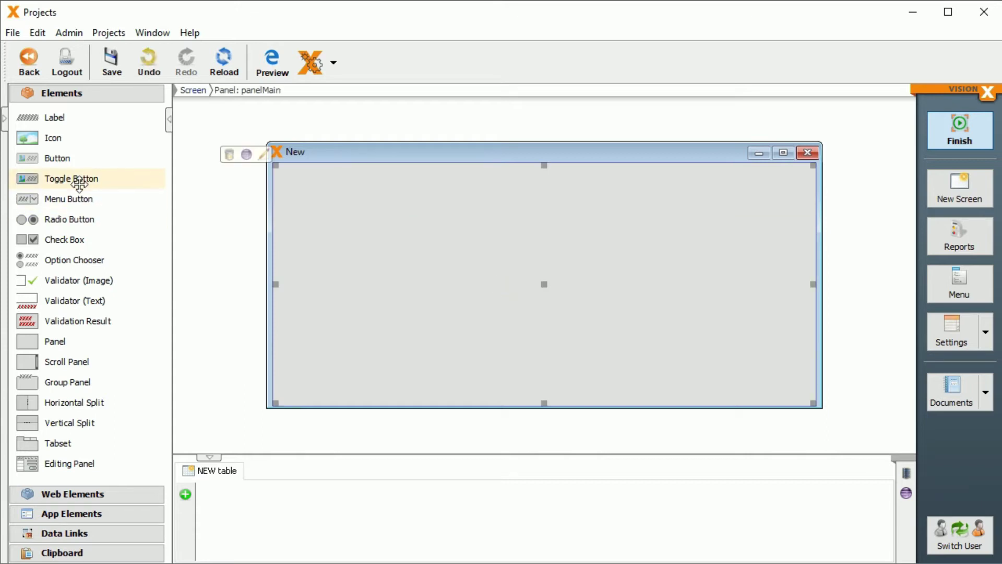
mouse_move(92, 159)
left_mouse_down()
mouse_move(331, 193)
mouse_move(309, 178)
left_mouse_up()
left_click_drag(70, 119, 347, 179)
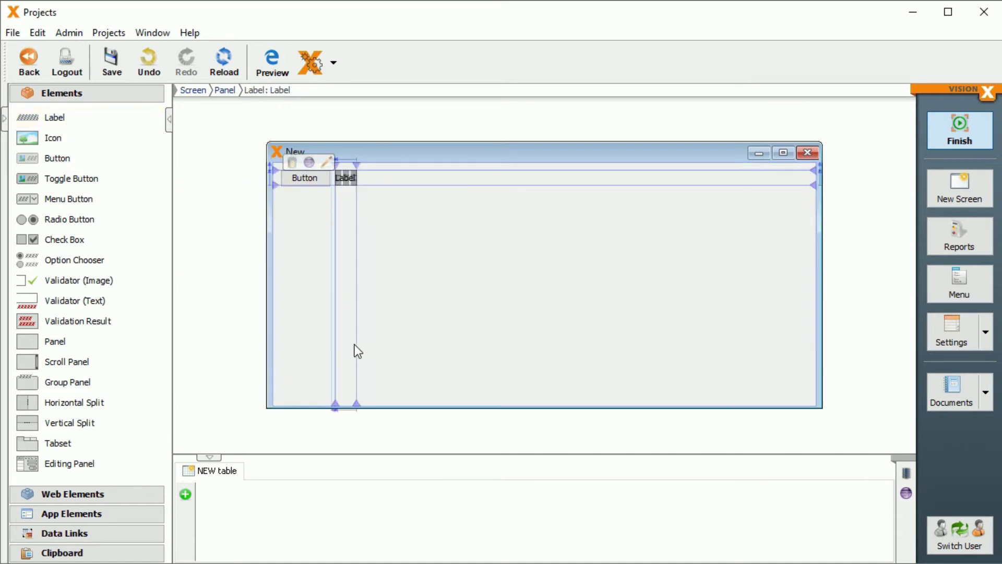
- Add the existing Customers database table as the screen's data source, keeping the application database user
left_click(185, 496)
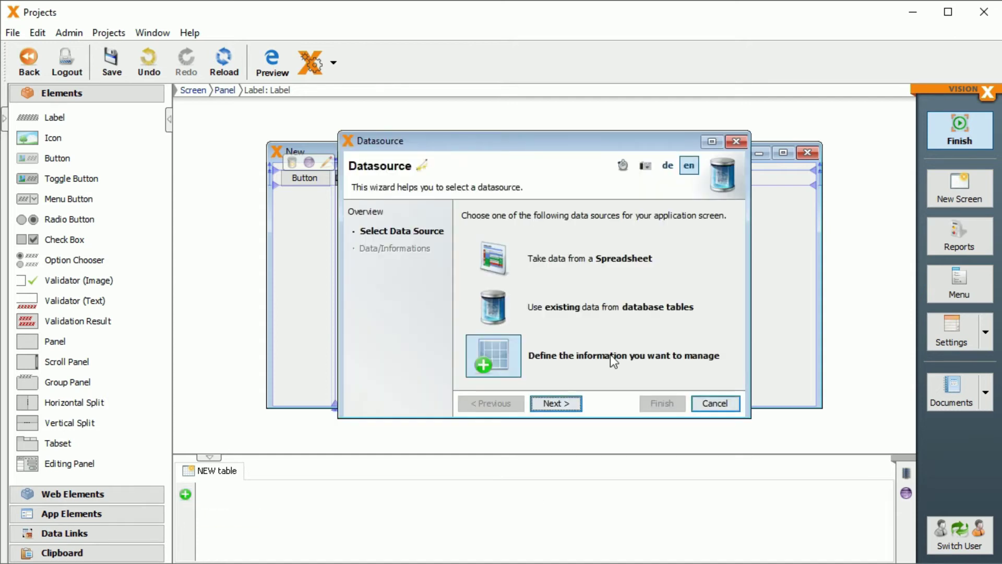
left_click(496, 310)
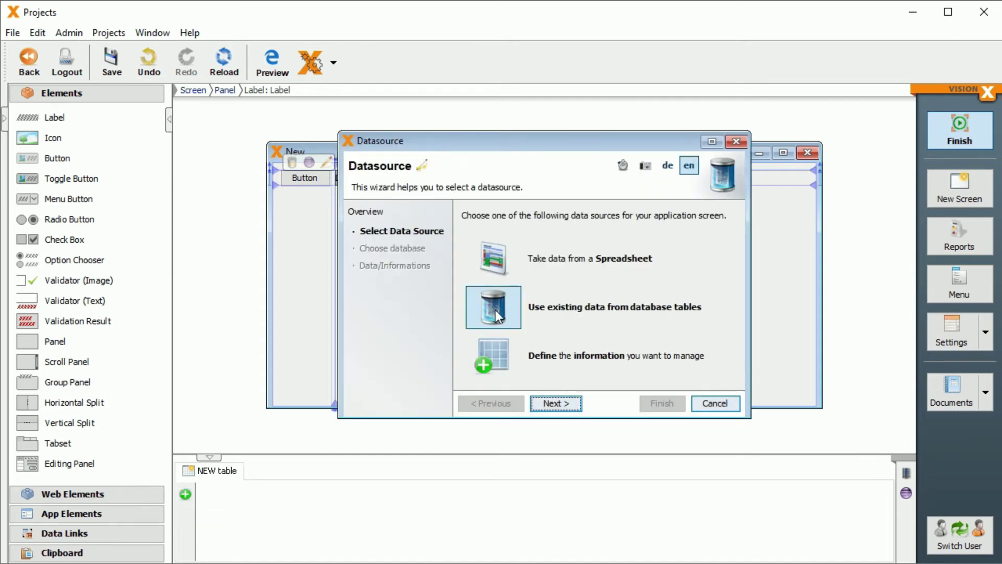
left_click(552, 403)
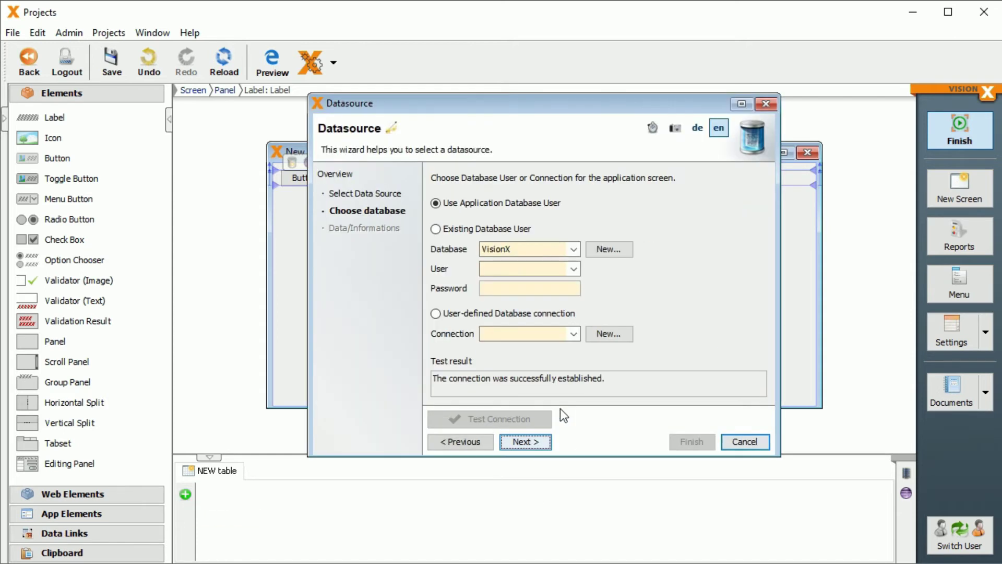
left_click(535, 443)
left_click(563, 244)
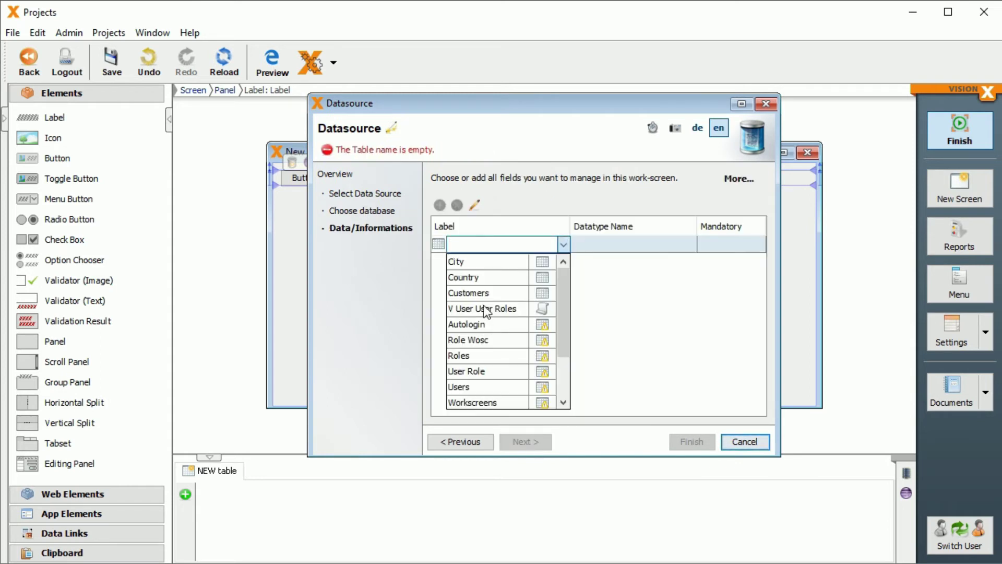
left_click(487, 293)
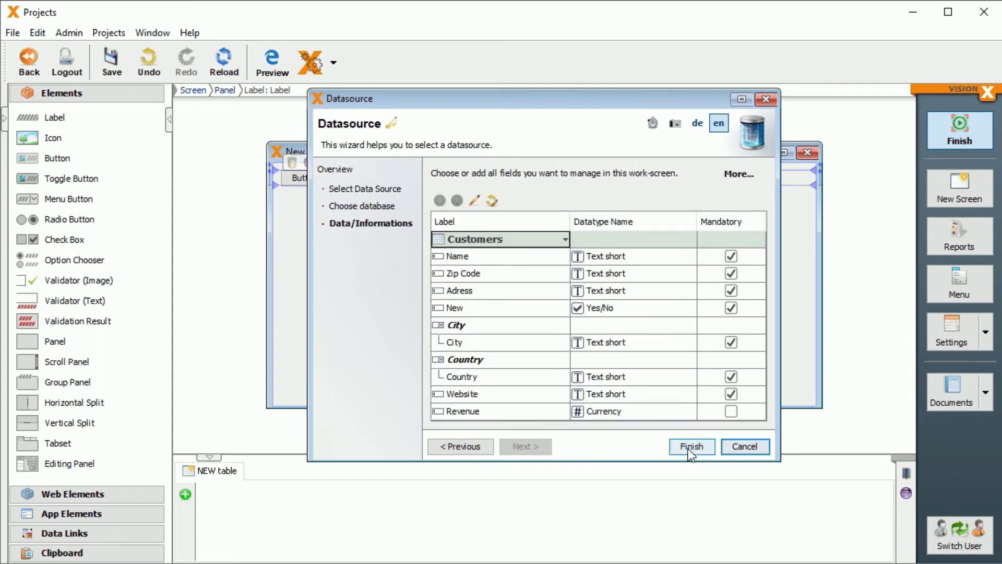
left_click(689, 446)
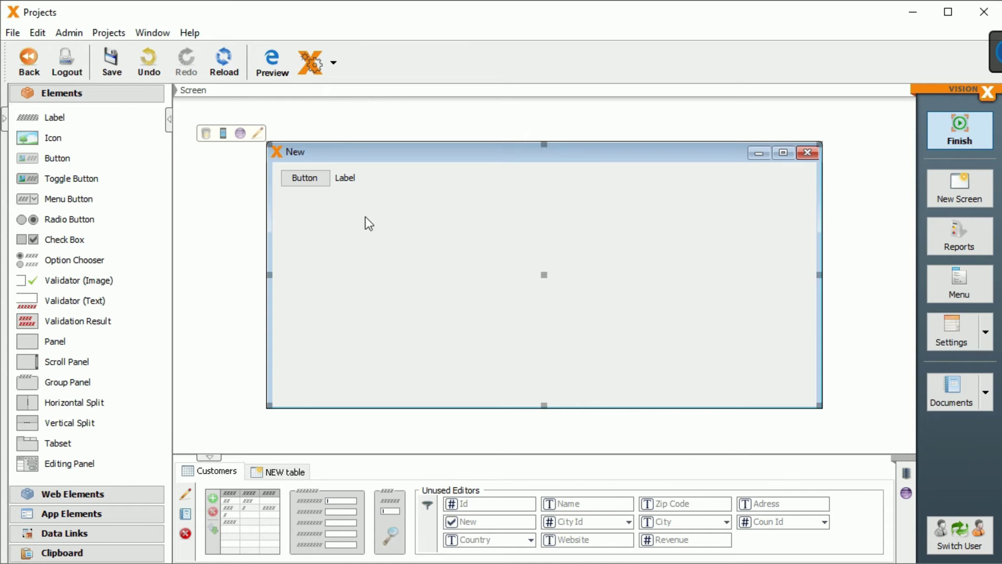
- Place the Customers Name editor below the button row, with a Name label beside it
mouse_move(587, 504)
left_mouse_down()
mouse_move(336, 204)
mouse_move(363, 197)
left_mouse_up()
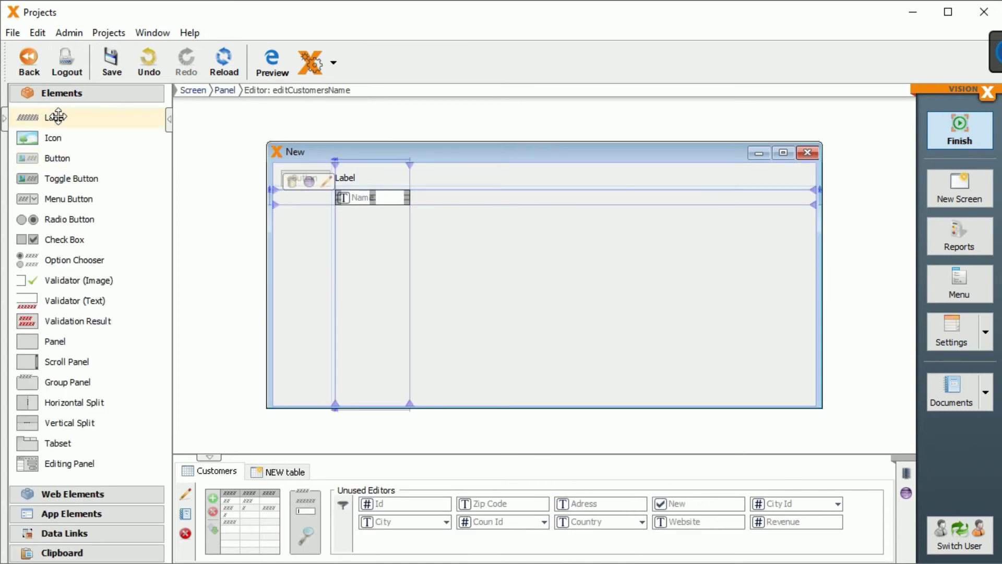
left_click_drag(49, 118, 293, 200)
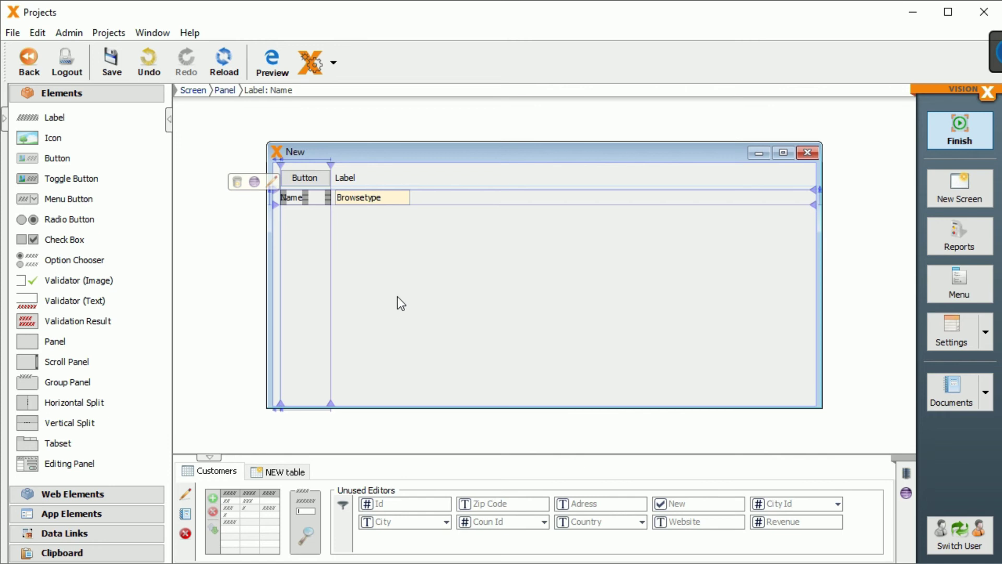
- Set the Name label's Foreground colour to orange
left_click(272, 181)
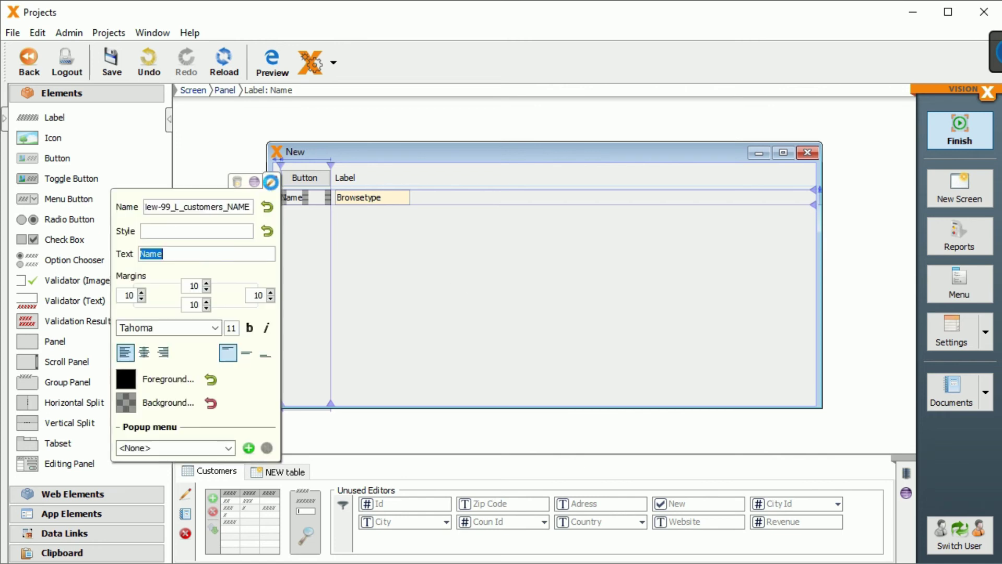
left_click(161, 383)
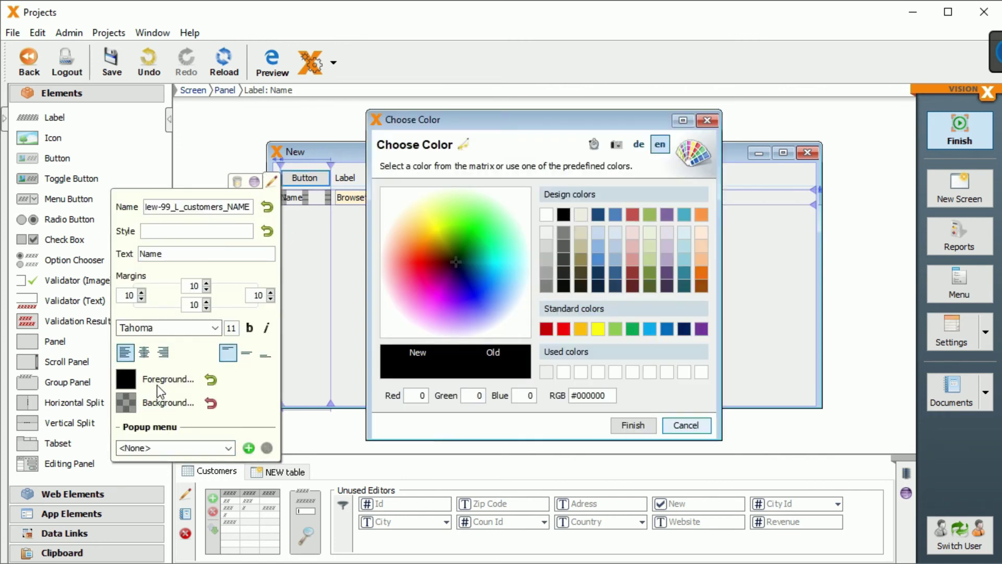
left_click(631, 423)
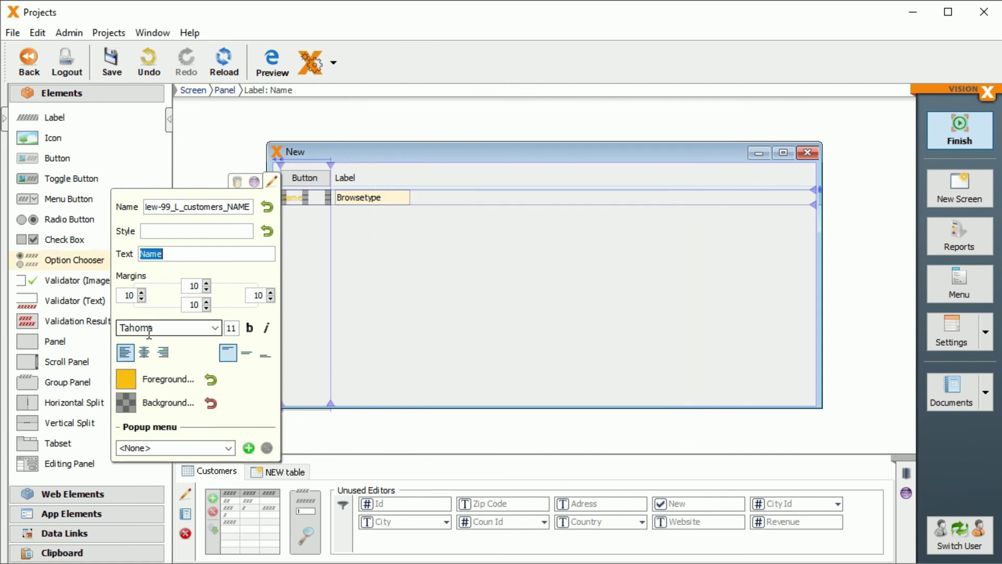